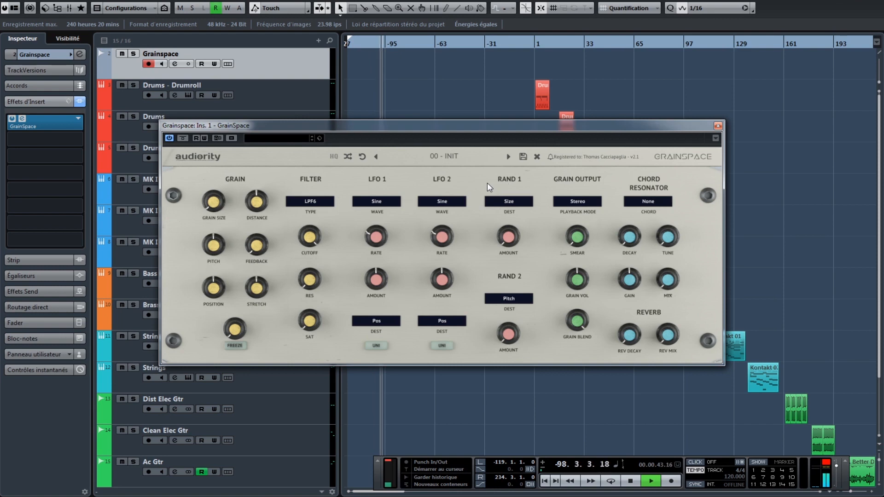
Hide the transport panel and check the Grain Size, Distance, Pitch and Feedback settings in GrainSpace.
key("F2")
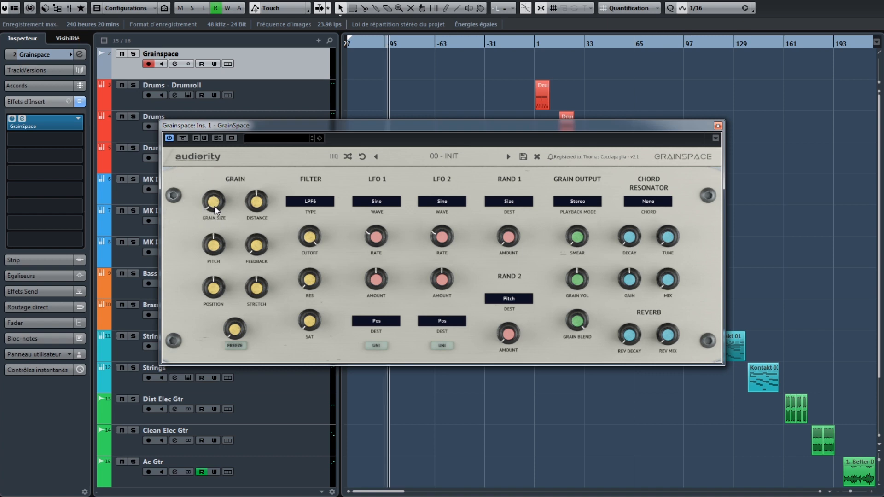
mouse_move(216, 216)
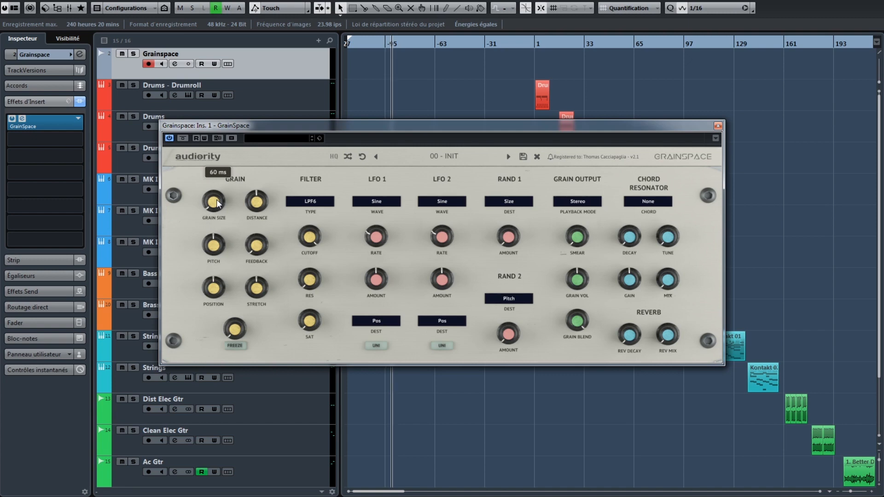
mouse_move(256, 202)
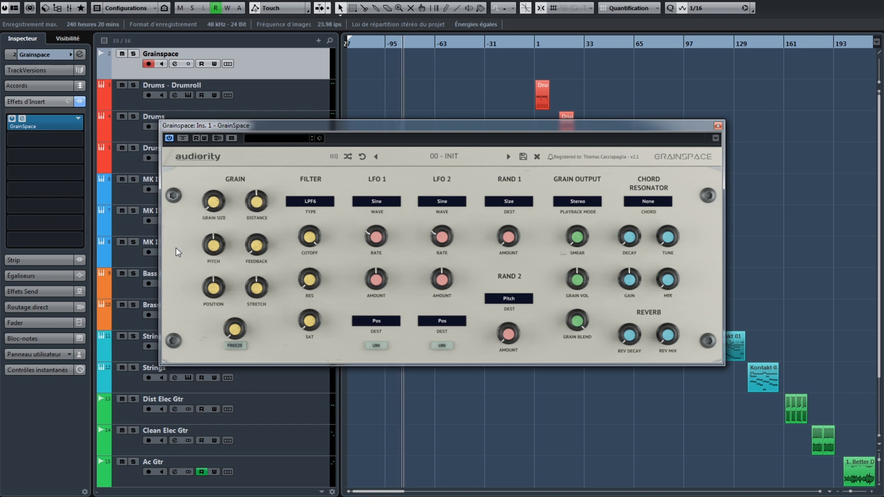
mouse_move(205, 247)
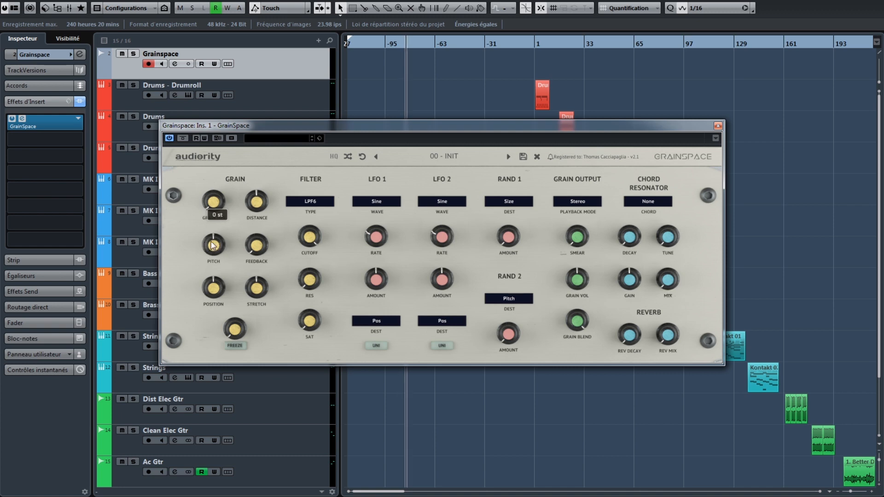
mouse_move(252, 247)
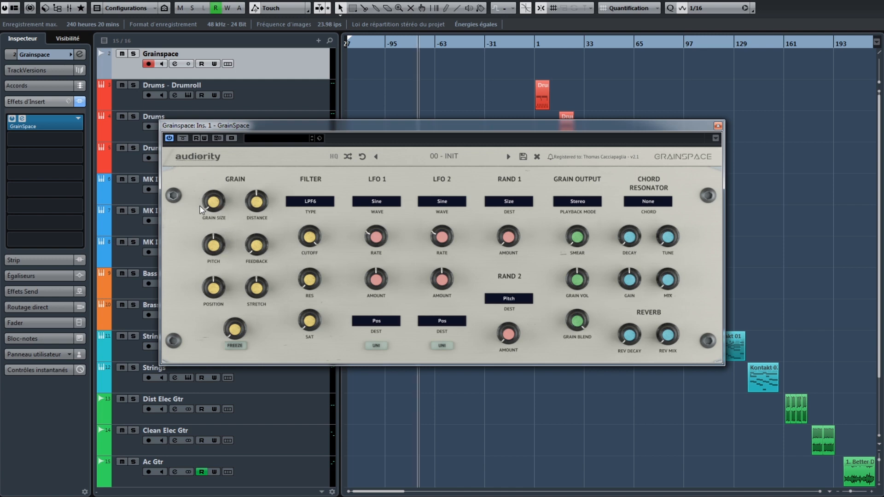
mouse_move(204, 295)
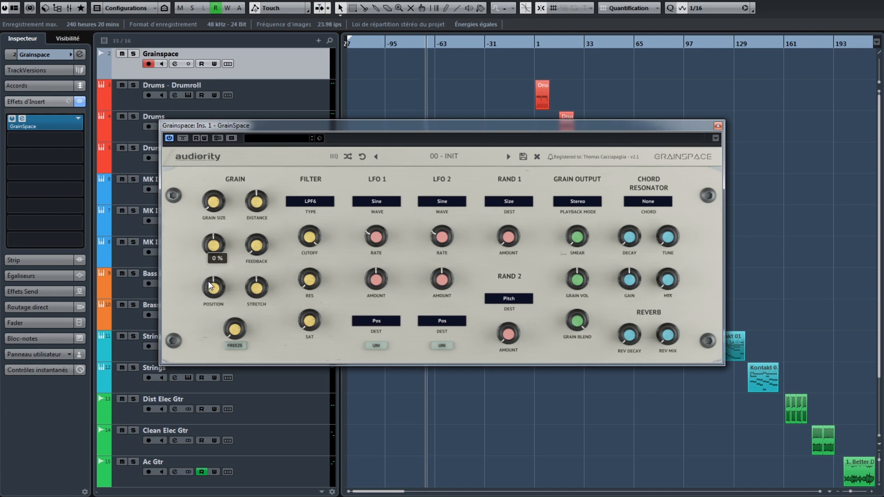
Try small adjustments of the grain Position and Stretch, returning Stretch to its centre setting.
mouse_move(210, 285)
left_mouse_down()
mouse_move(212, 257)
mouse_move(208, 319)
mouse_move(212, 281)
left_mouse_up()
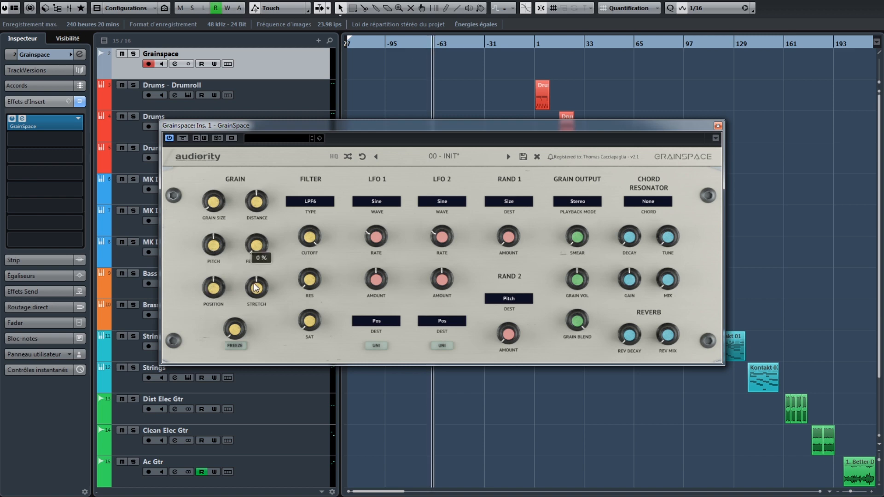
mouse_move(213, 282)
mouse_move(254, 291)
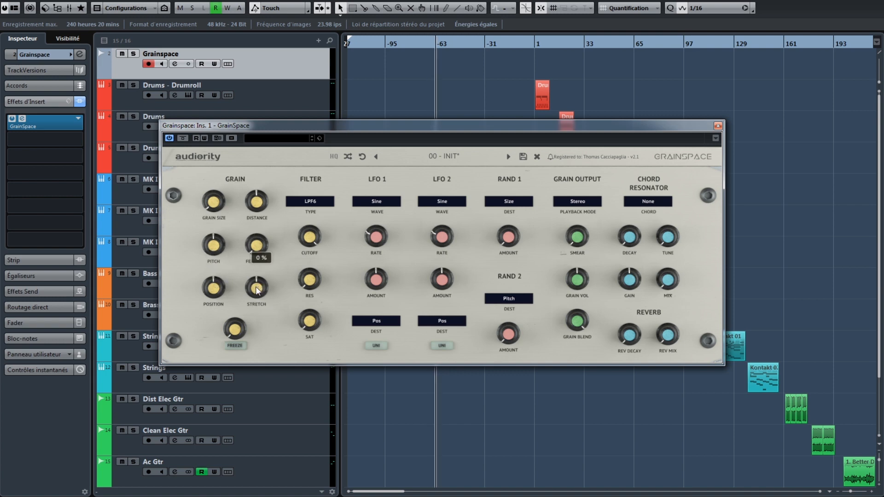
left_click_drag(257, 289, 259, 275)
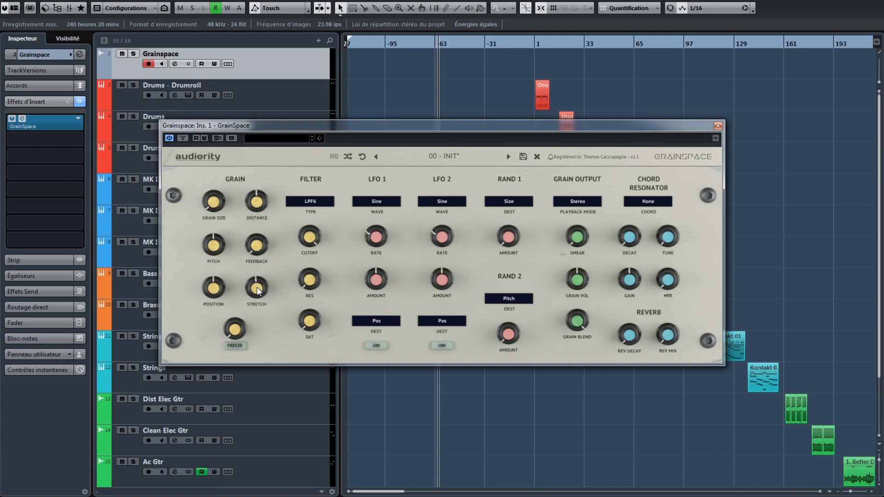
mouse_move(258, 290)
left_mouse_down()
mouse_move(251, 324)
mouse_move(255, 288)
left_mouse_up()
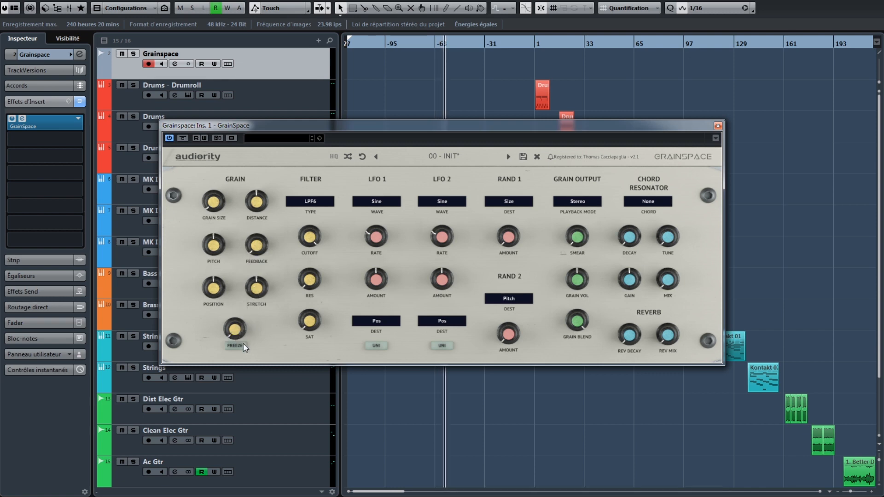
Review the available filter types and the filter's cutoff control without choosing another type.
left_click(329, 202)
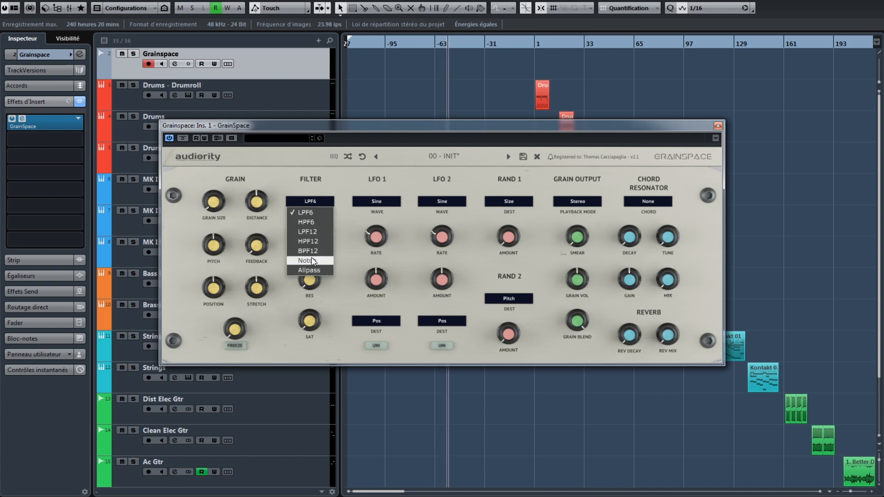
left_click(340, 232)
left_click_drag(307, 243, 307, 246)
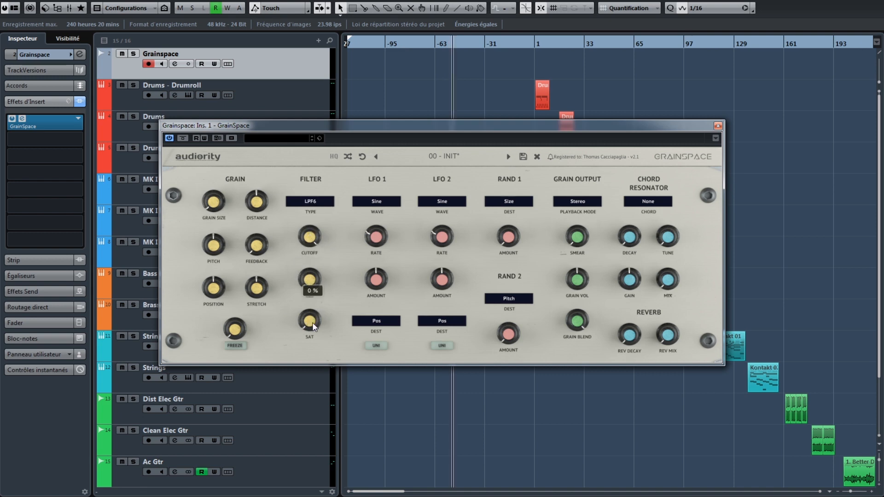
Review LFO 1's waveforms and modulation destinations, and toggle its UNI mode on and back off.
left_click(378, 201)
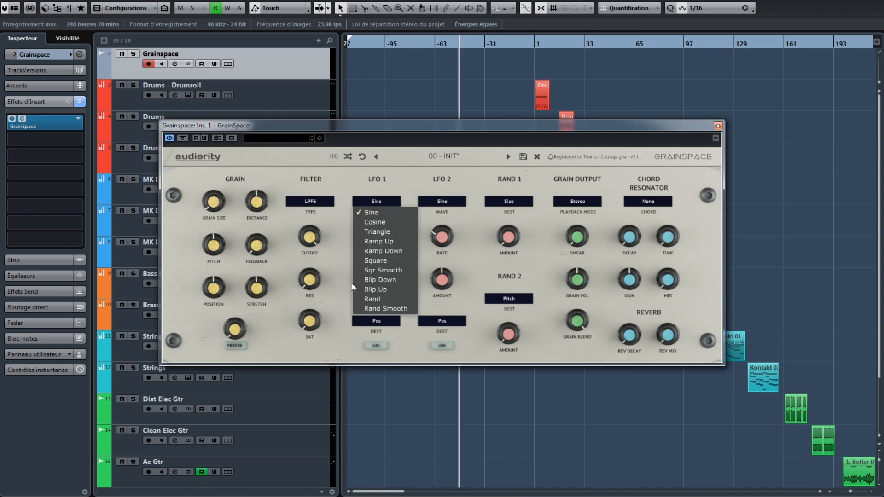
left_click(343, 271)
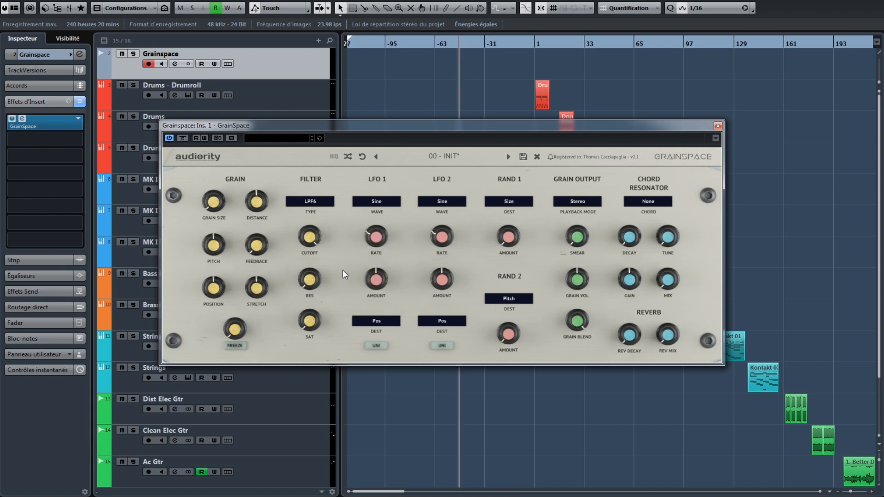
left_click(388, 321)
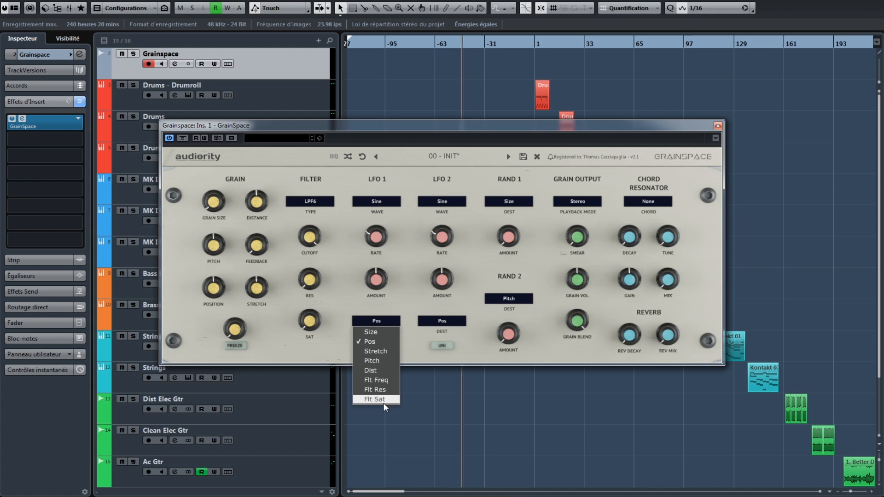
left_click(410, 346)
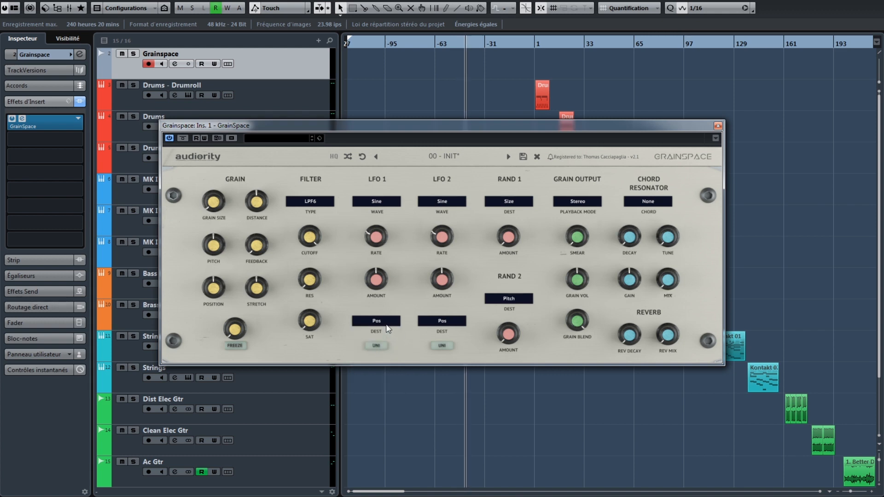
left_click(377, 346)
left_click(376, 346)
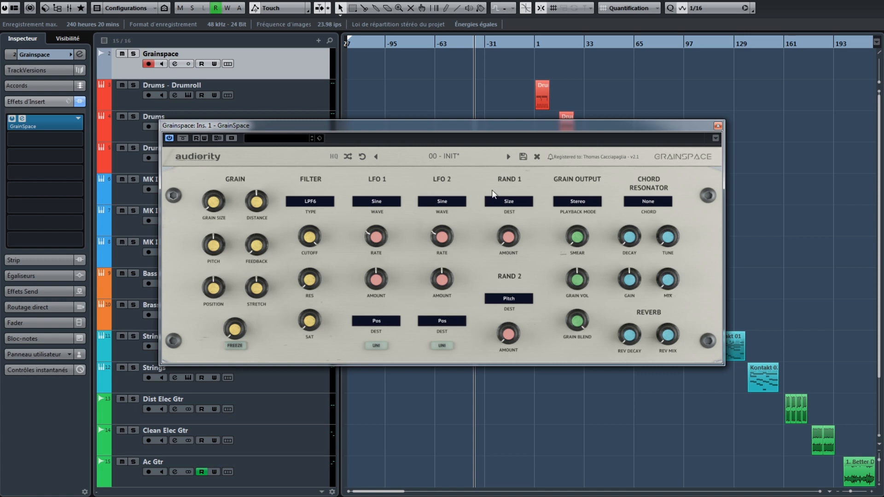
Review the Rand 1 modulation destinations and the Grain Output playback modes, keeping the current choices.
left_click(511, 202)
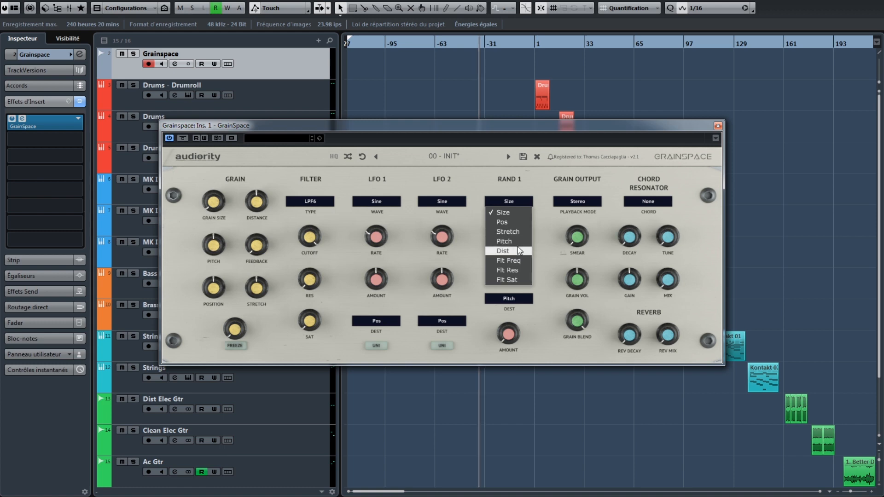
left_click(544, 271)
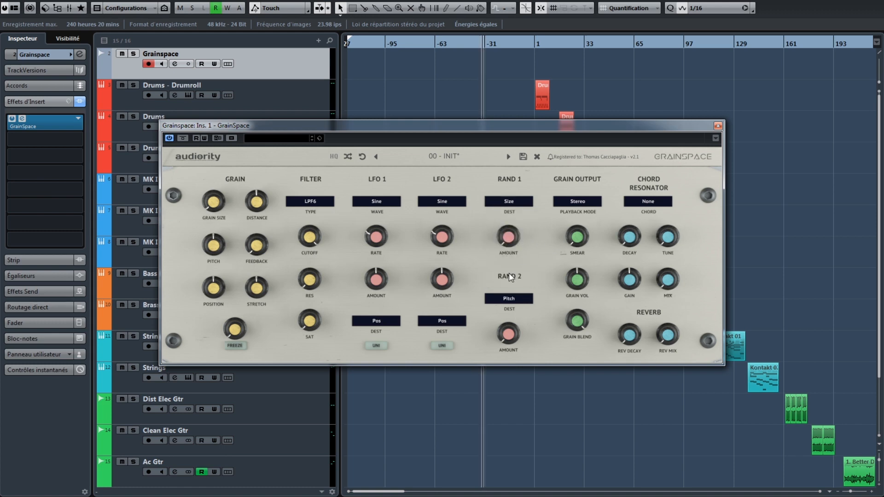
mouse_move(576, 239)
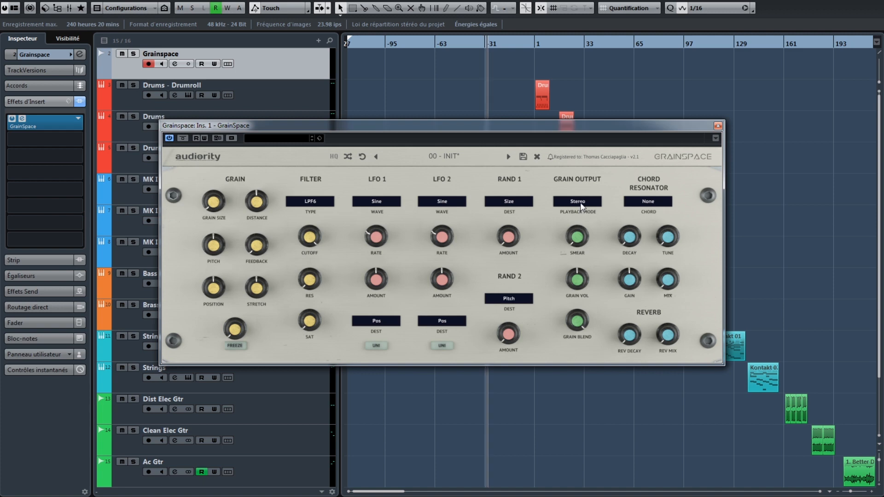
left_click(581, 202)
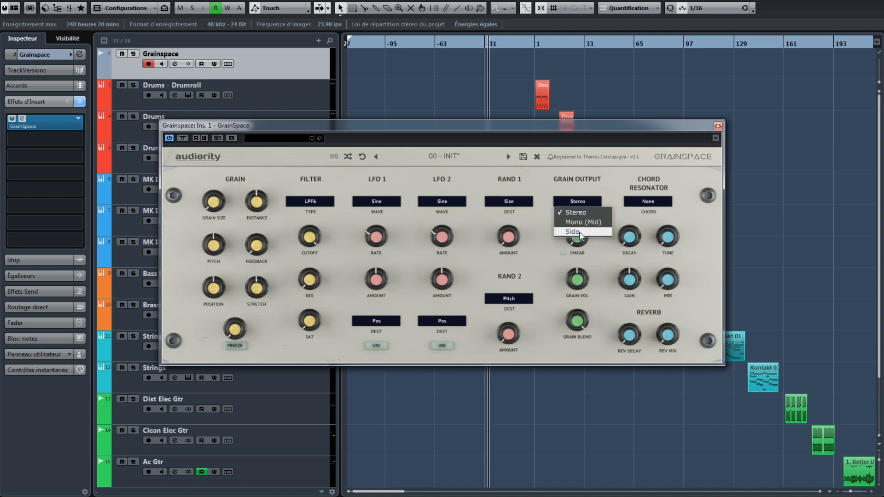
left_click(544, 239)
mouse_move(576, 240)
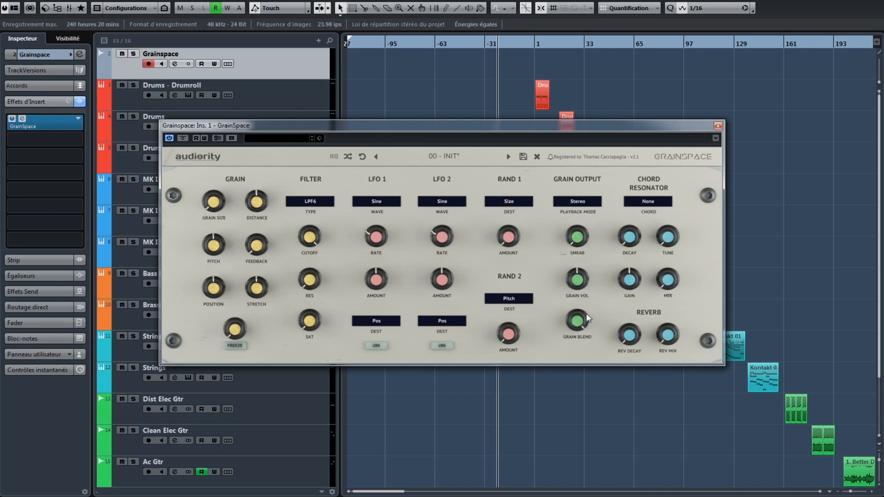
Review the Chord Resonator's chord types and its Decay, Tune, Gain and Mix controls, plus the reverb's decay and mix.
left_click(643, 201)
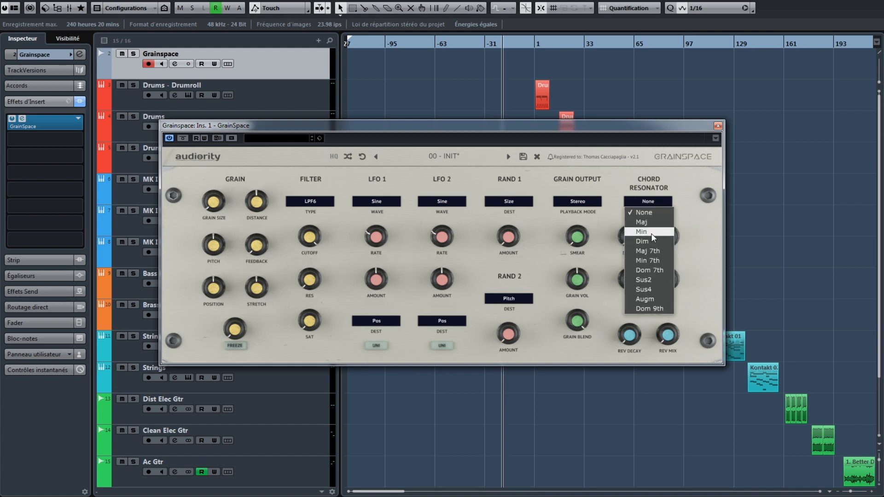
left_click(691, 219)
mouse_move(621, 235)
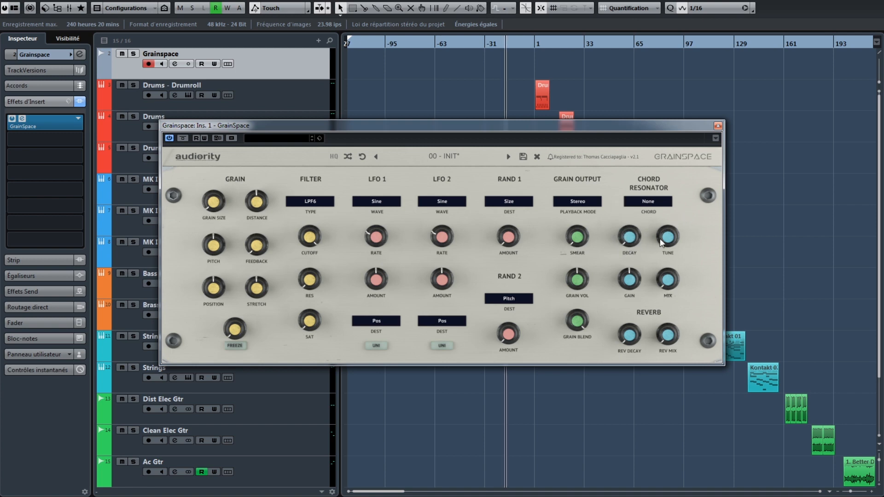
mouse_move(668, 234)
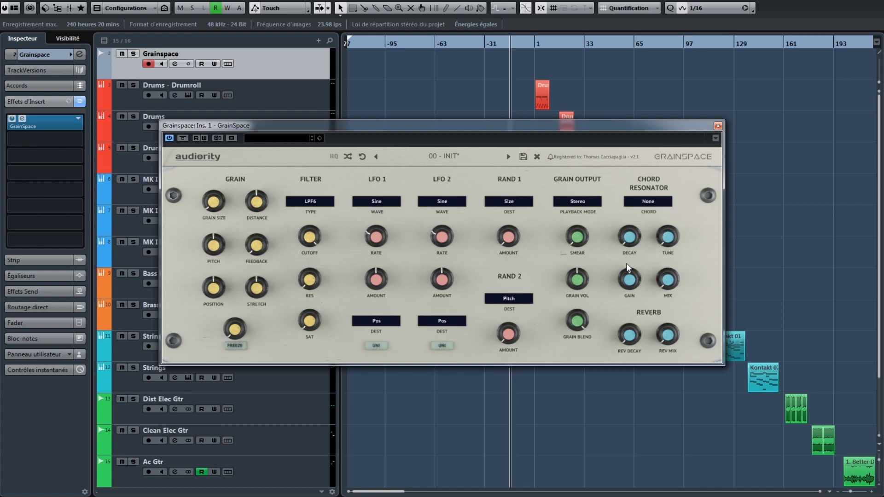
mouse_move(639, 284)
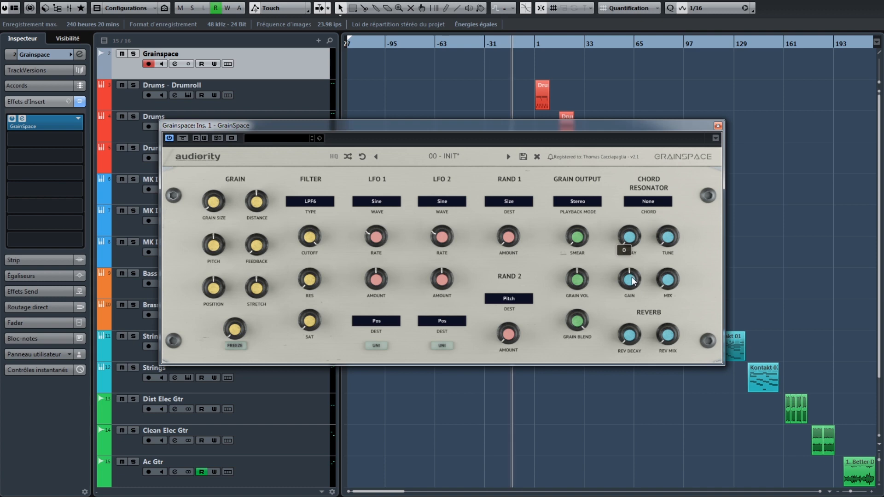
mouse_move(670, 279)
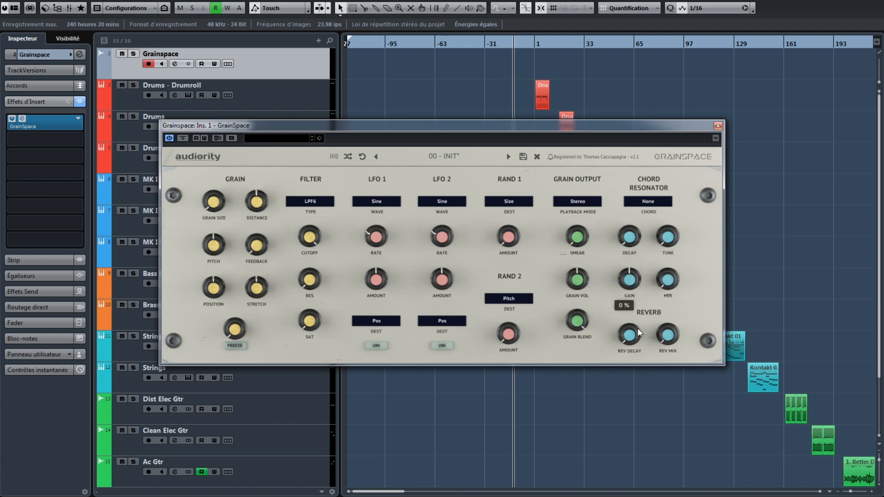
mouse_move(667, 342)
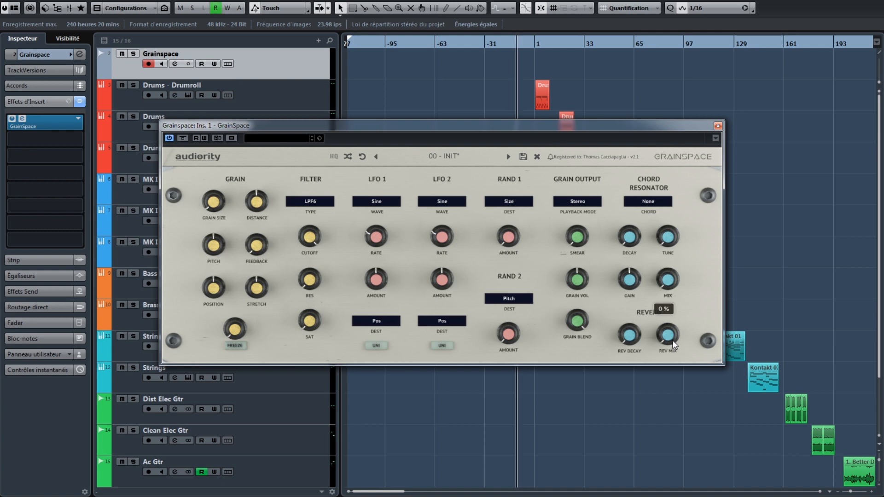
Close this GrainSpace window, open the GrainSpace insert on the Drums - Drumroll track, and turn off its bypass.
left_click(718, 125)
left_click(308, 92)
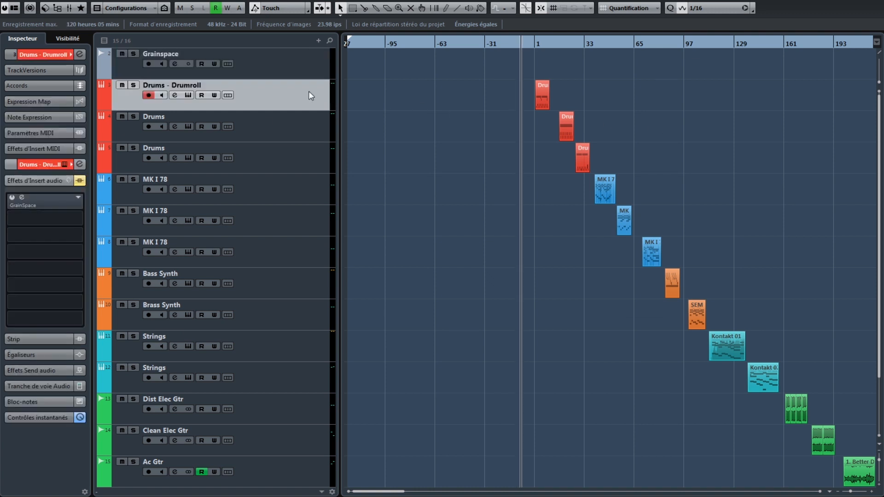
left_click(23, 198)
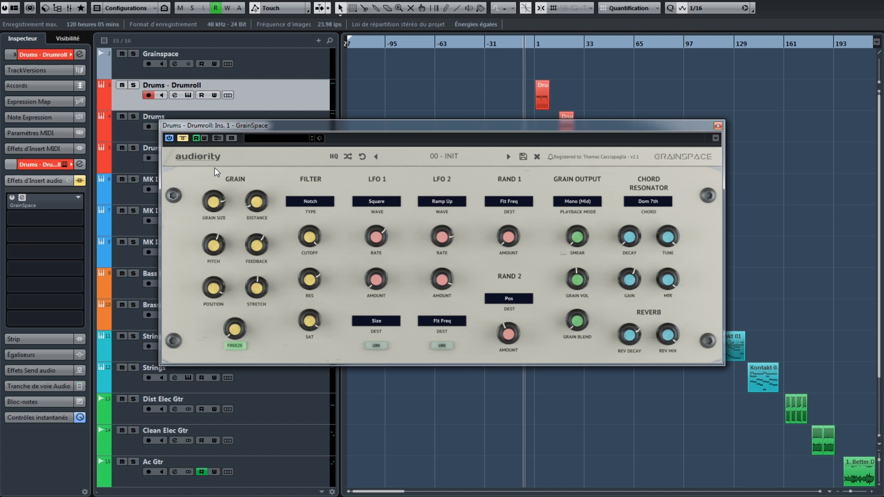
left_click(233, 344)
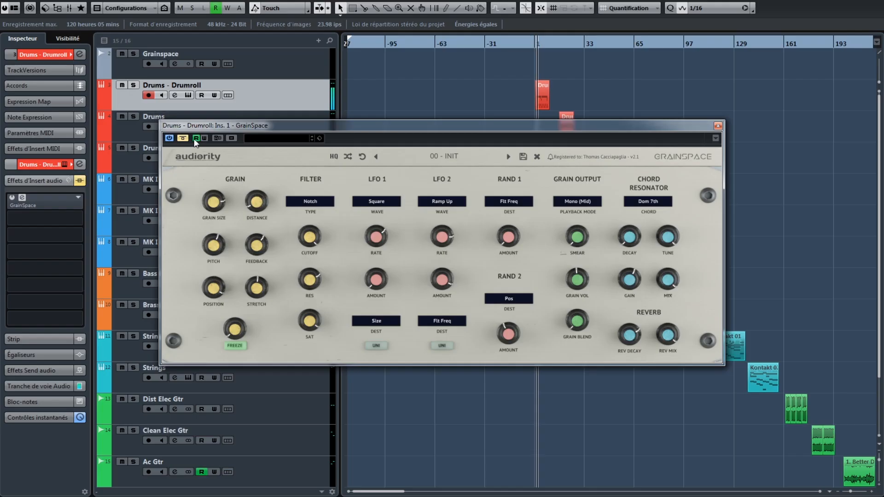
left_click(183, 139)
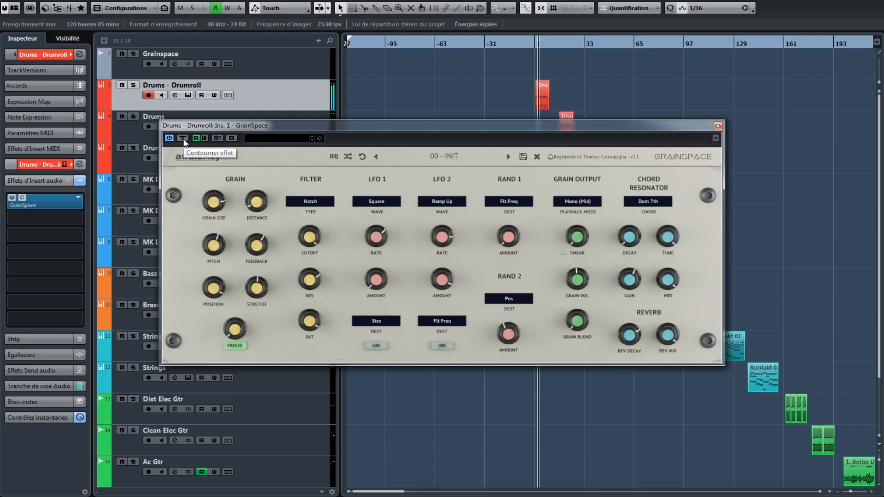
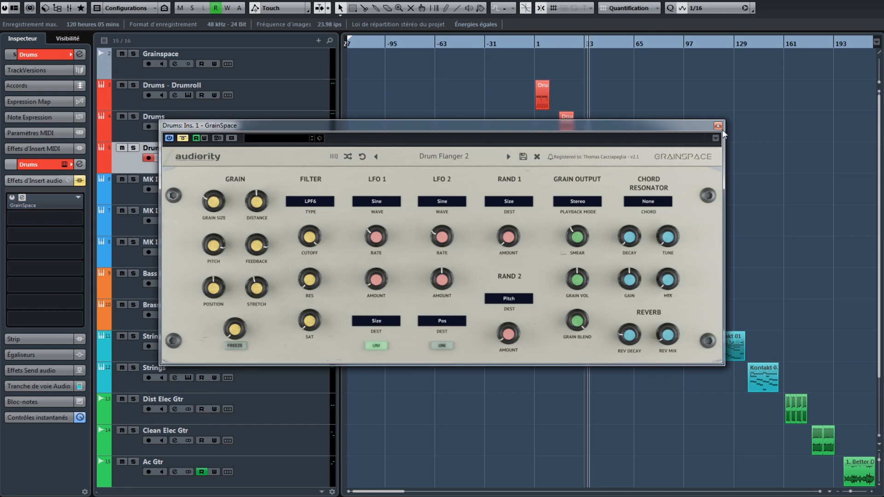
Close the Drums track's GrainSpace window and open the GrainSpace insert on the first MK I 78 track.
left_click(718, 125)
left_click(315, 181)
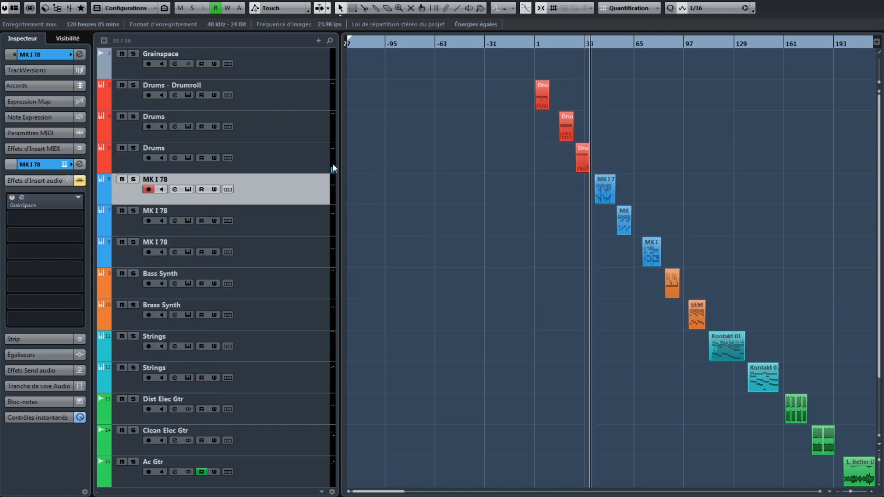
left_click(22, 198)
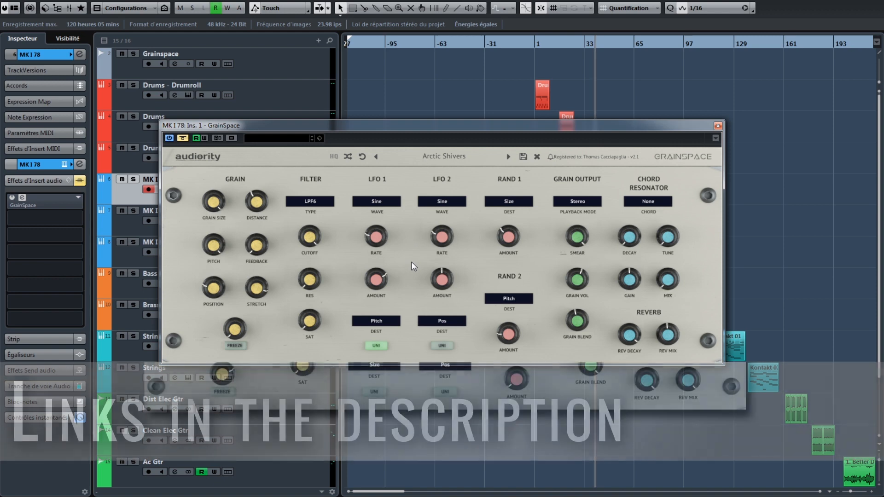
Close the first MK I 78 track's GrainSpace window and open the GrainSpace insert on the second MK I 78 track.
scroll(822, 294, "down", 3)
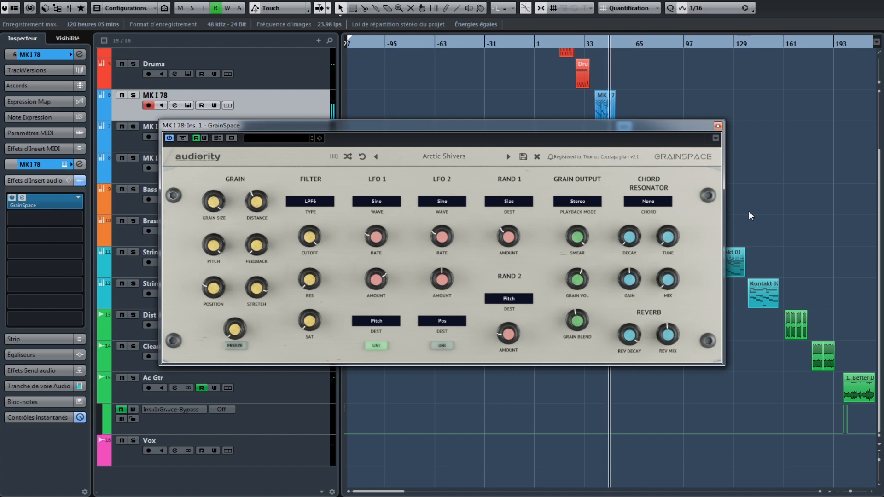
left_click(717, 127)
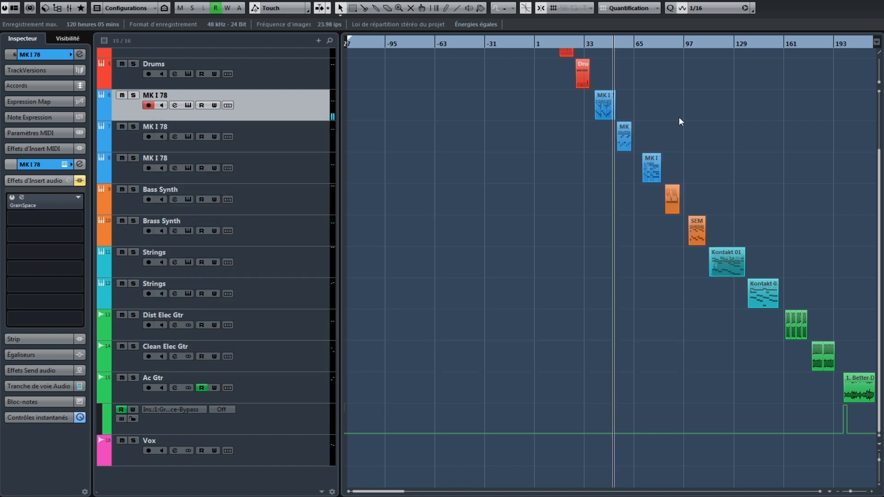
left_click(261, 136)
left_click(22, 197)
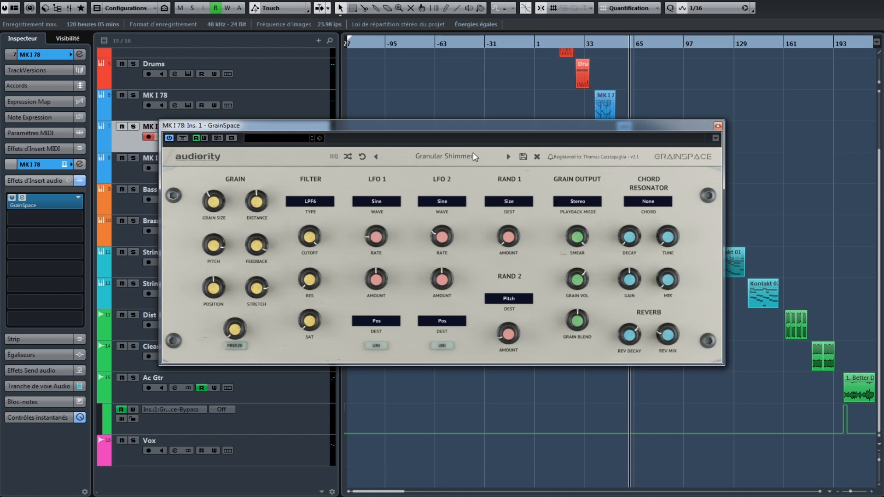
Close the second MK I 78 track's GrainSpace window and open the GrainSpace insert on the third MK I 78 track.
left_click(718, 126)
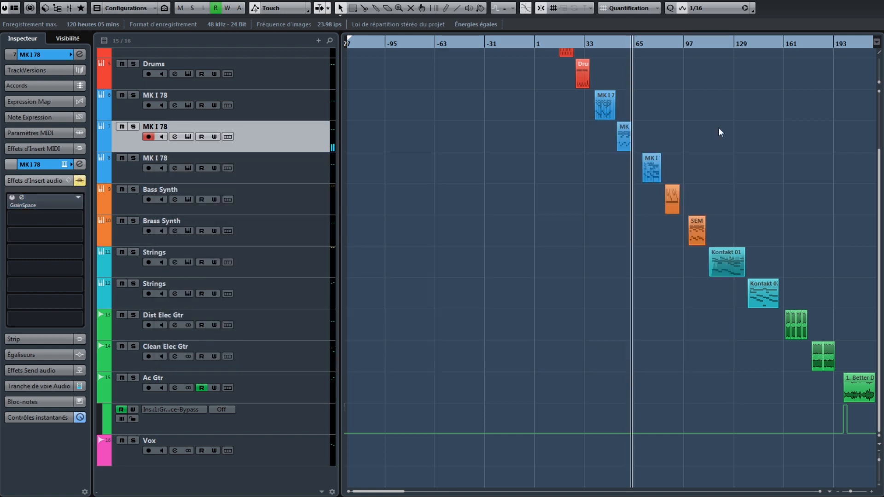
left_click(326, 172)
left_click(20, 198)
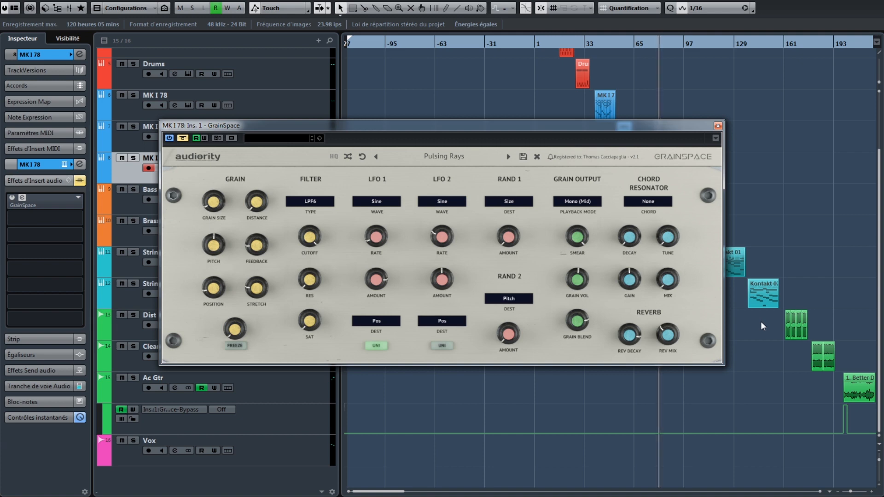
Close the third MK I 78 track's GrainSpace window and open the GrainSpace insert on the Bass Synth track.
left_click(718, 126)
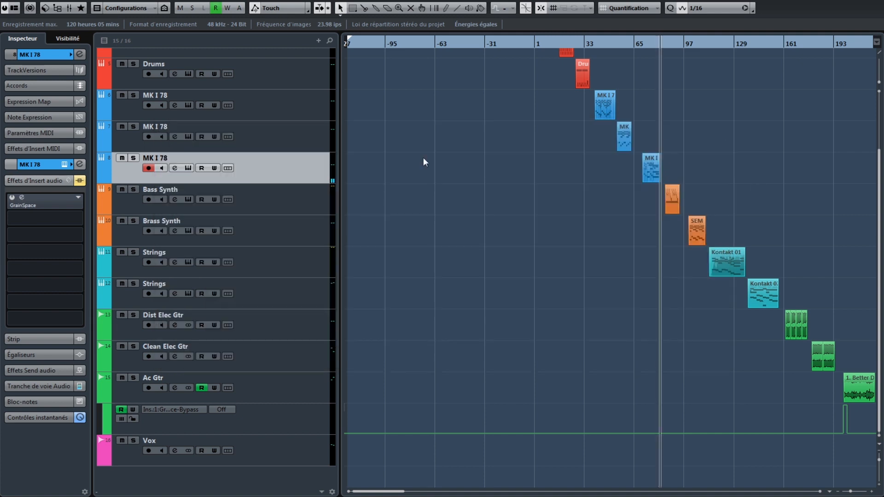
left_click(270, 197)
left_click(21, 197)
mouse_move(377, 280)
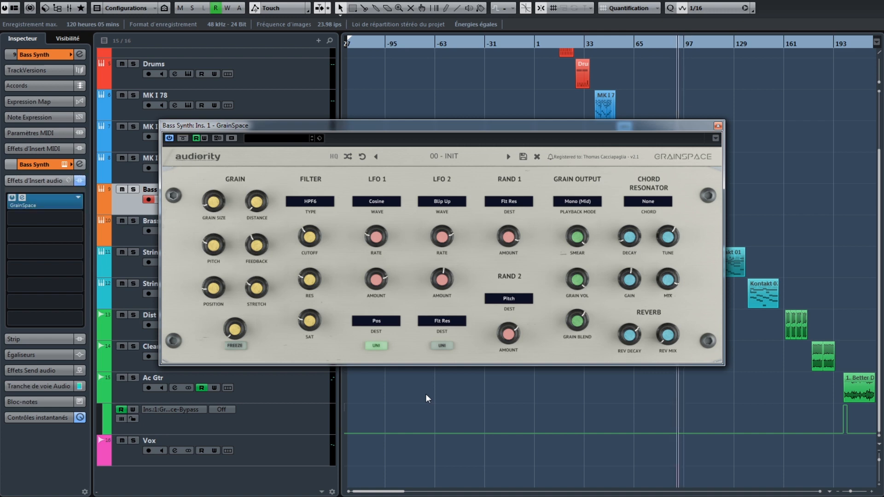
Close the Bass Synth track's GrainSpace window and open the GrainSpace insert on the Brass Synth track.
left_click(718, 126)
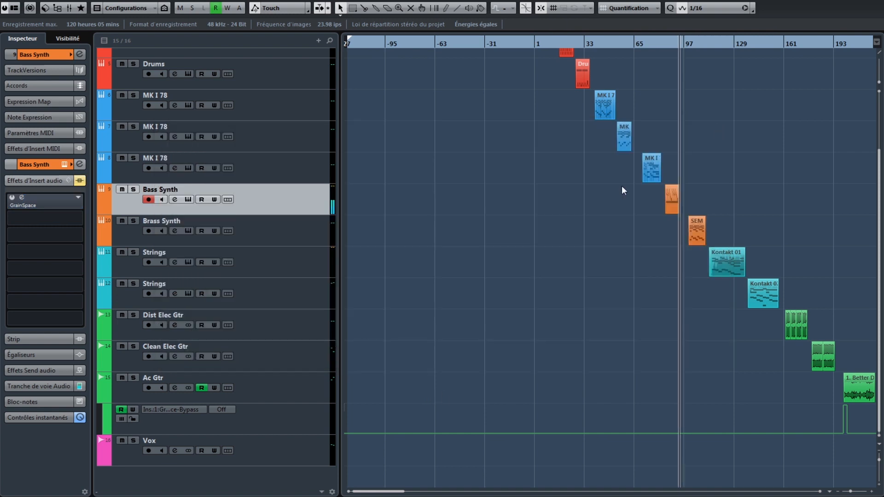
left_click(207, 226)
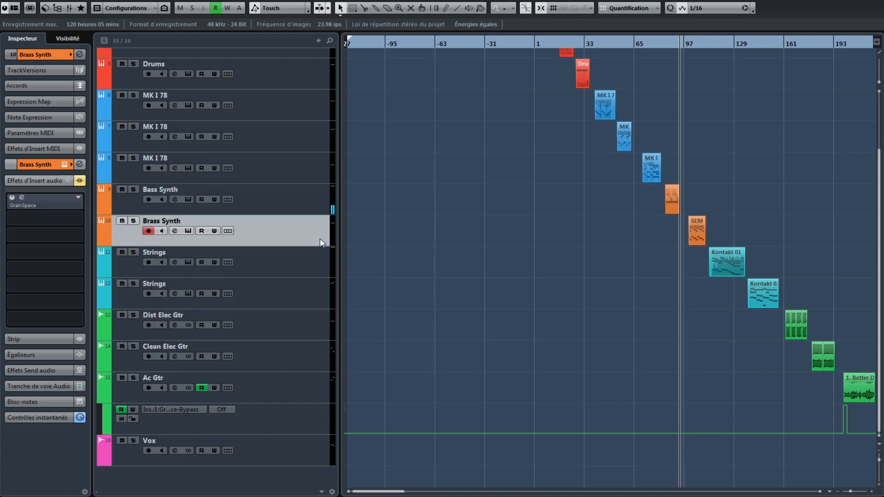
left_click(22, 197)
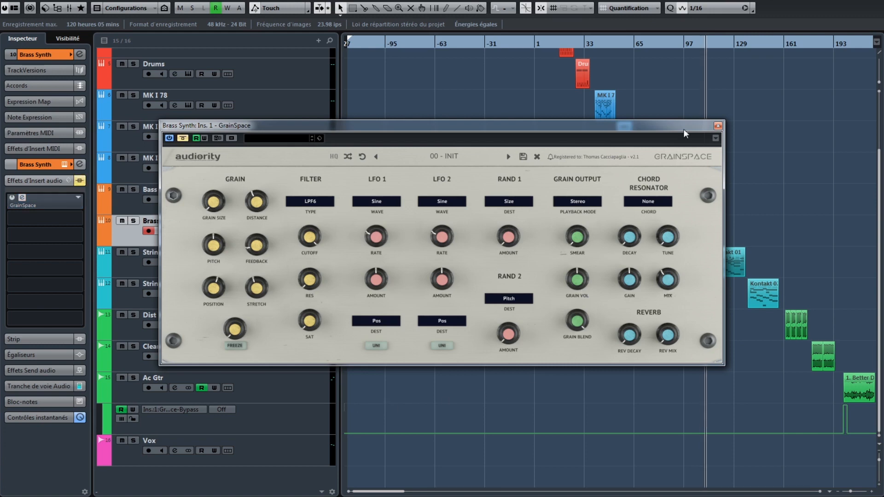
Close the Brass Synth's GrainSpace window, open the insert on the first Strings track, and slightly adjust its Chord Resonator Mix.
left_click(718, 126)
left_click(285, 256)
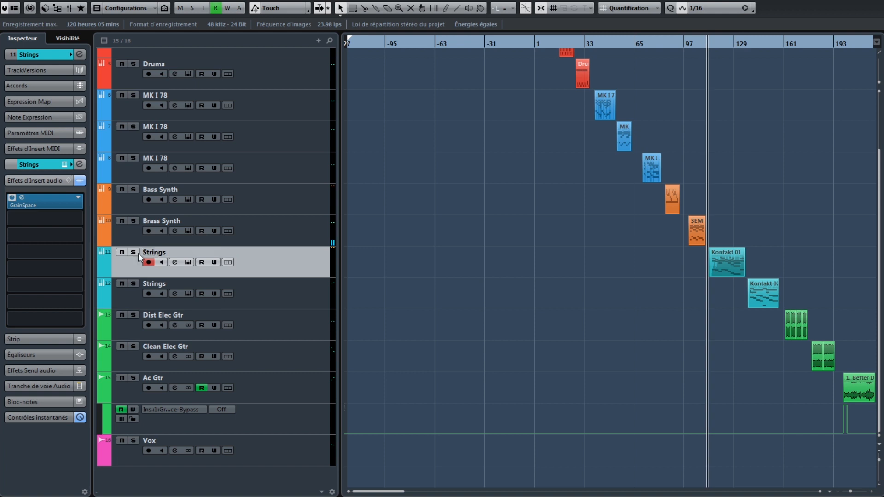
left_click(23, 198)
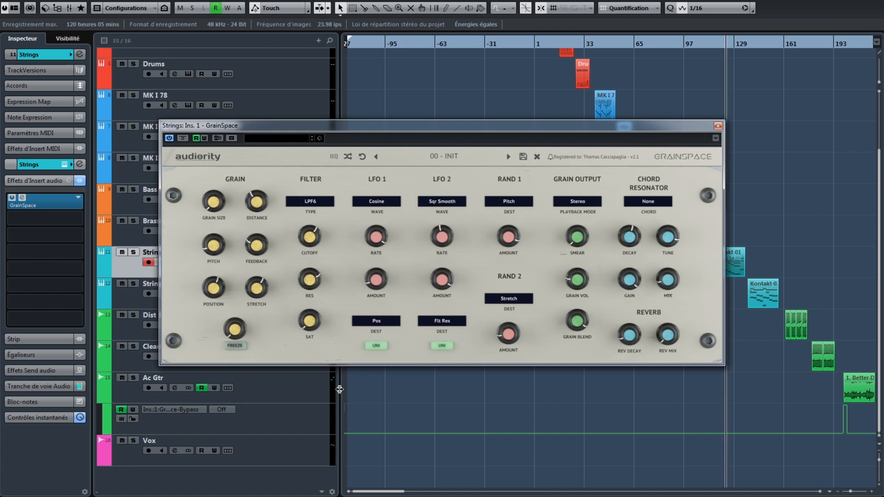
left_click_drag(666, 284, 665, 283)
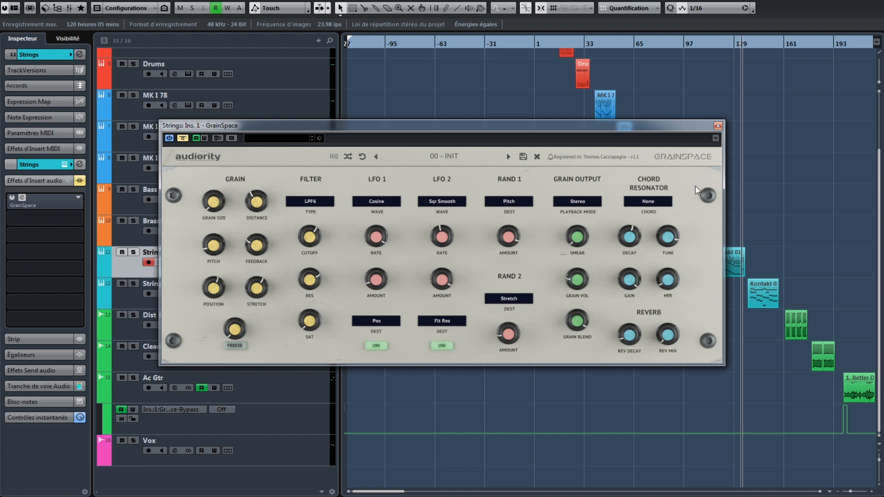
Close the first Strings track's GrainSpace window and open the GrainSpace insert on the second Strings track.
left_click(717, 126)
left_click(244, 292)
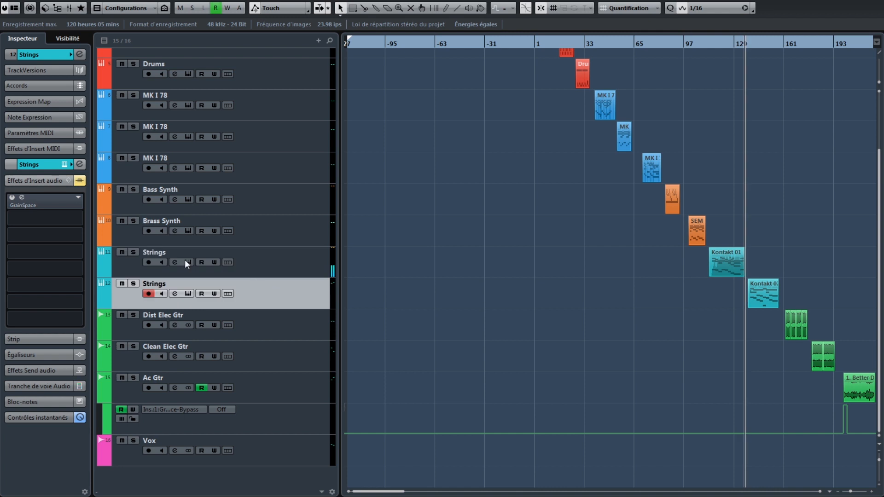
left_click(41, 199)
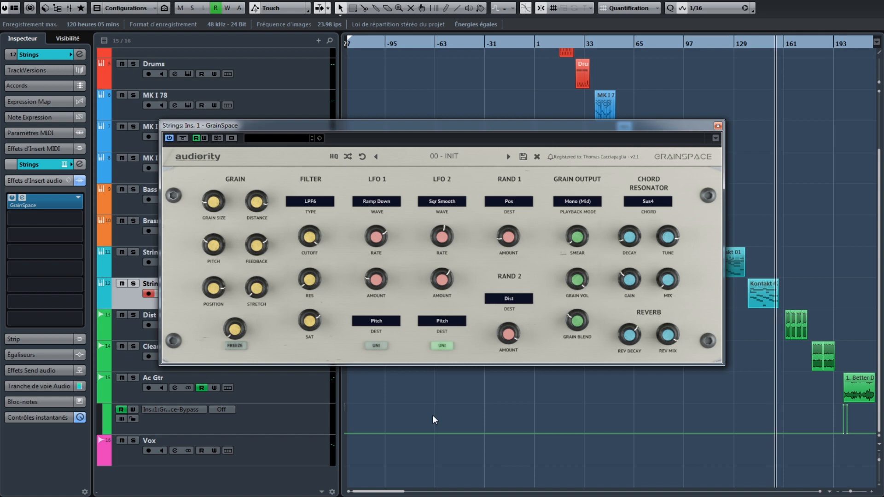
Close the second Strings track's GrainSpace window and open the GrainSpace insert on the Dist Elec Gtr track.
left_click(717, 126)
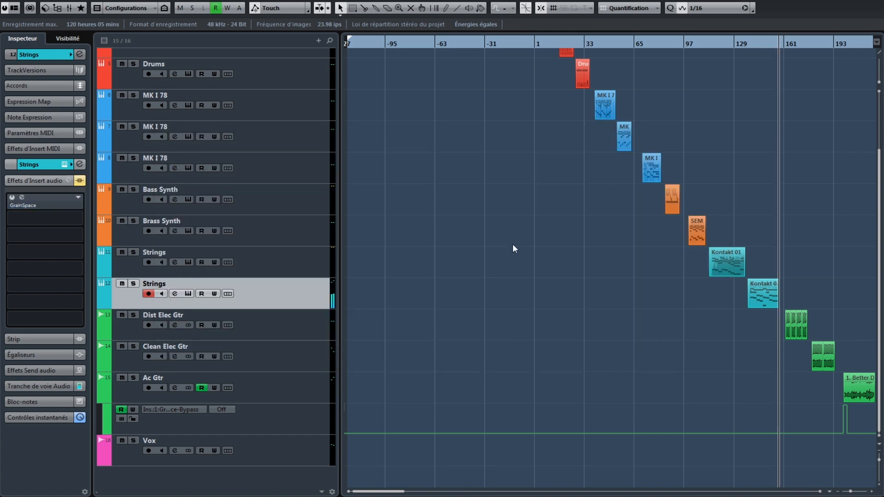
left_click(319, 323)
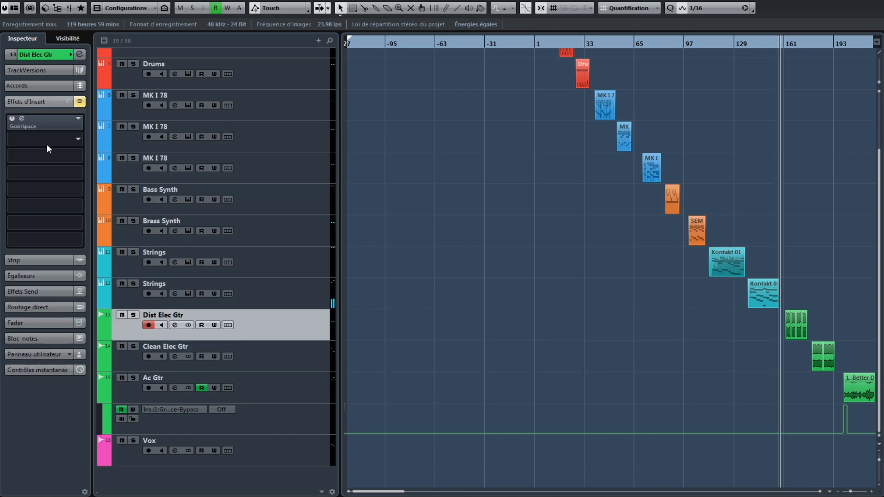
left_click(25, 117)
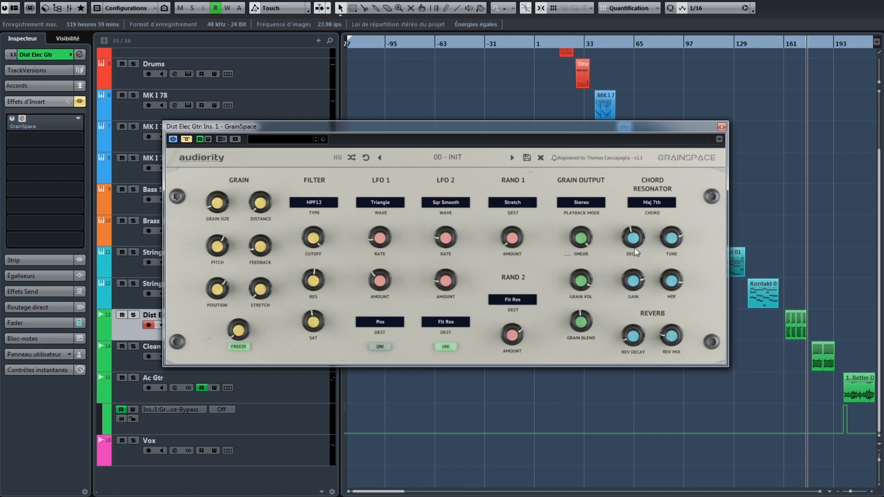
Close the Dist Elec Gtr's GrainSpace window and open the GrainSpace insert on the Clean Elec Gtr track.
left_click(721, 127)
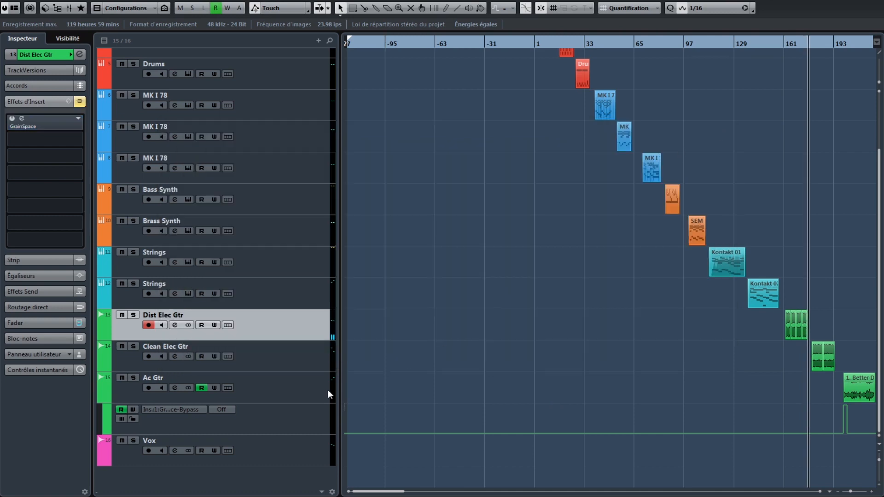
left_click(321, 367)
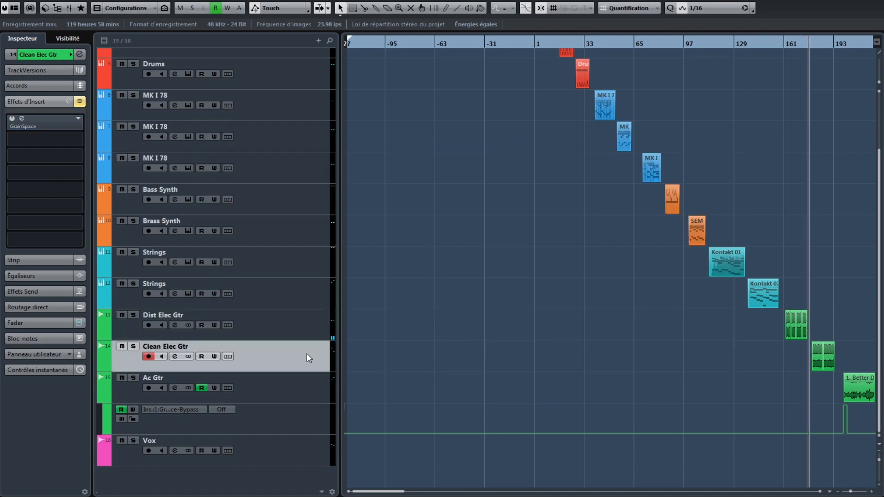
left_click(21, 119)
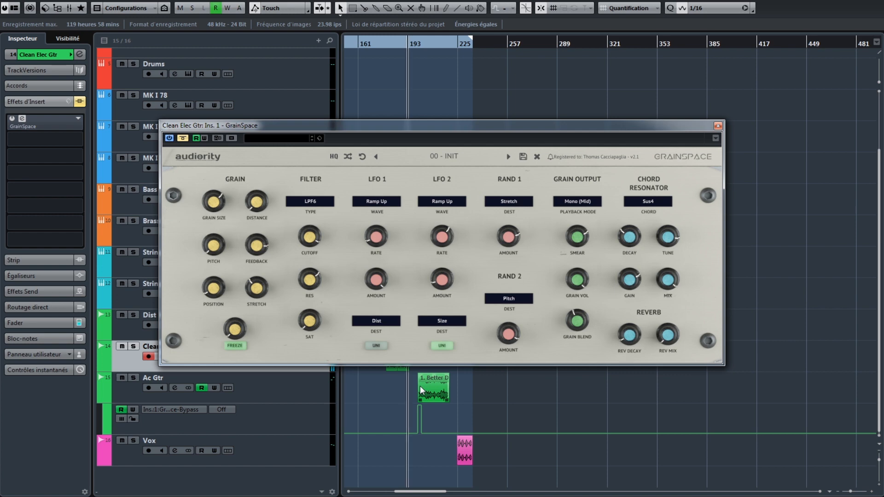
Close the Clean Elec Gtr's GrainSpace window, open the insert on the Ac Gtr track, and adjust its Grain Blend.
left_click(718, 125)
left_click(304, 376)
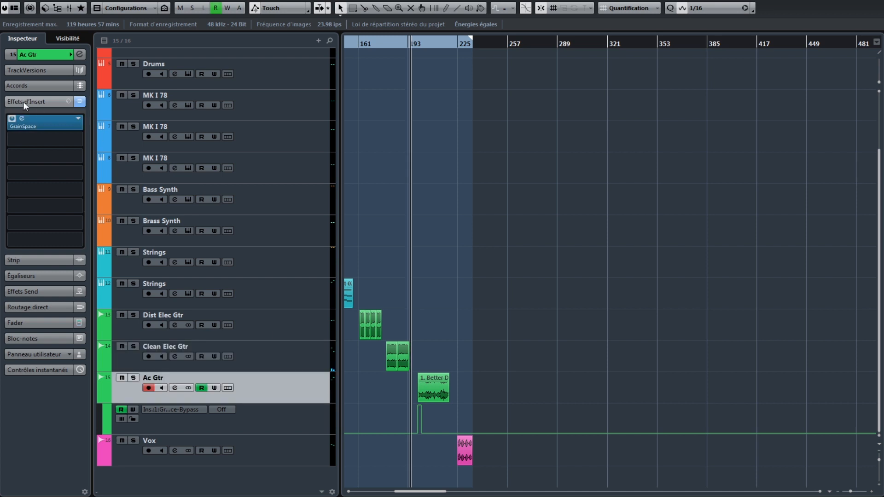
left_click(19, 122)
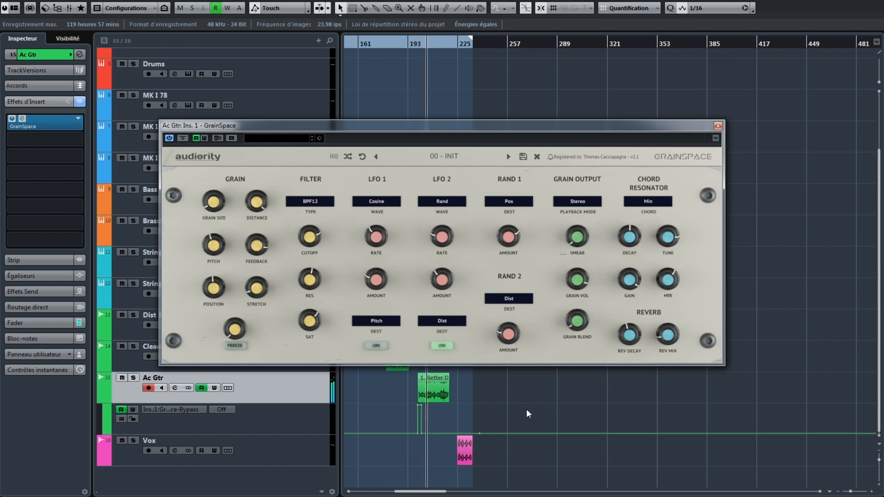
left_click_drag(573, 323, 578, 313)
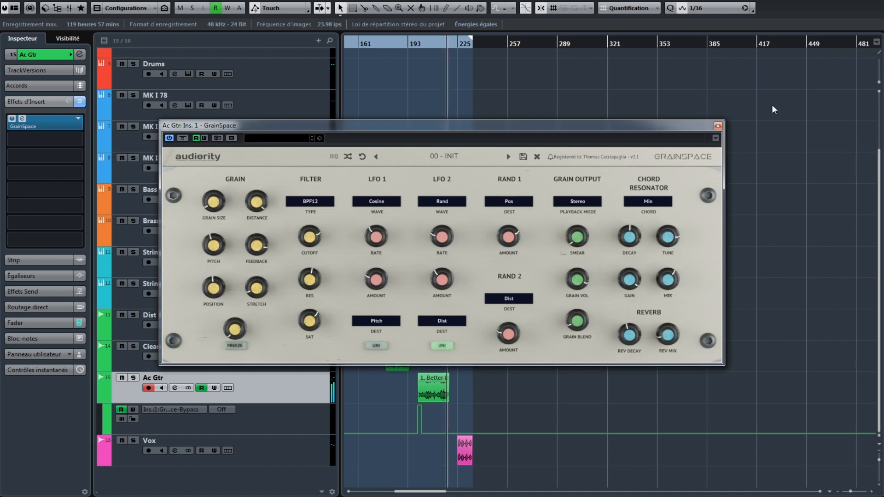
Close the Ac Gtr track's GrainSpace window and open the GrainSpace insert on the Vox track.
left_click(718, 126)
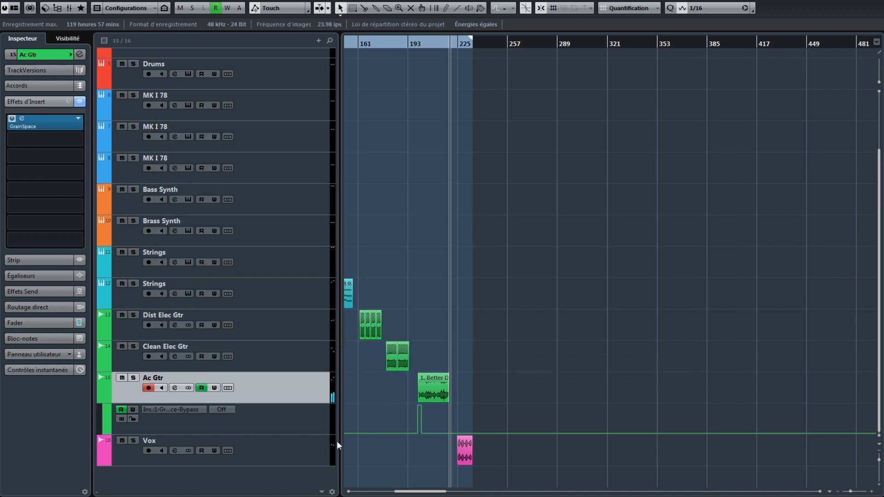
left_click(307, 459)
left_click(21, 118)
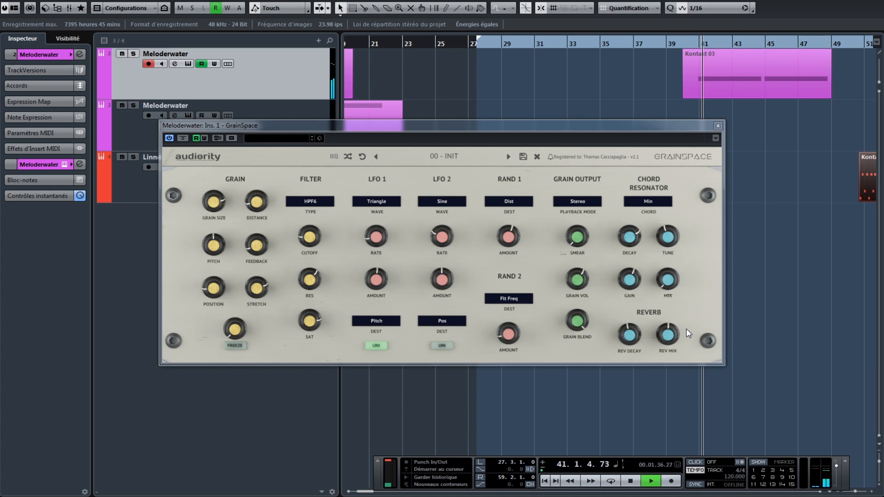
Vary the Chord Resonator's Mix amount in the Meloderwater track's GrainSpace during playback.
mouse_move(677, 286)
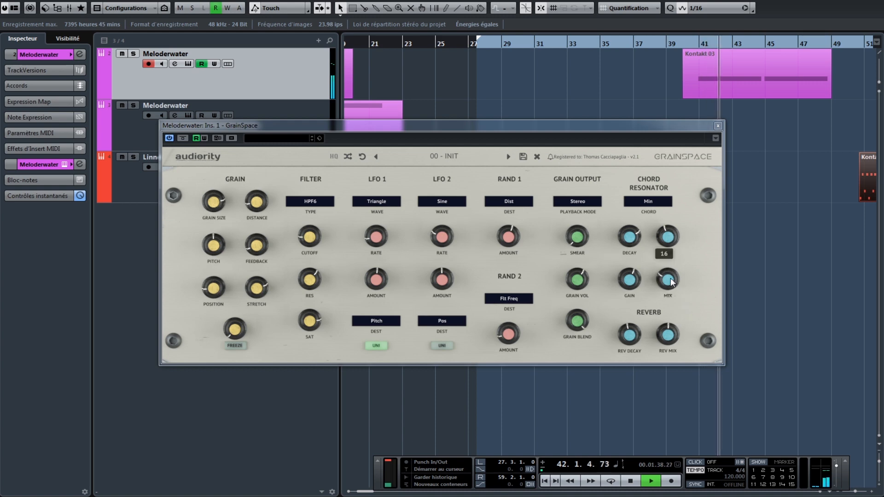
left_click_drag(666, 276, 669, 292)
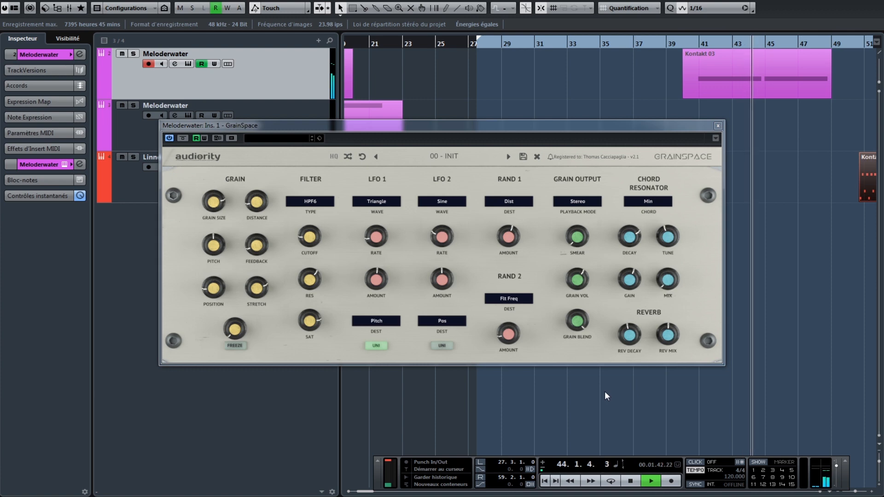
mouse_move(668, 292)
scroll(668, 293, "down", 5)
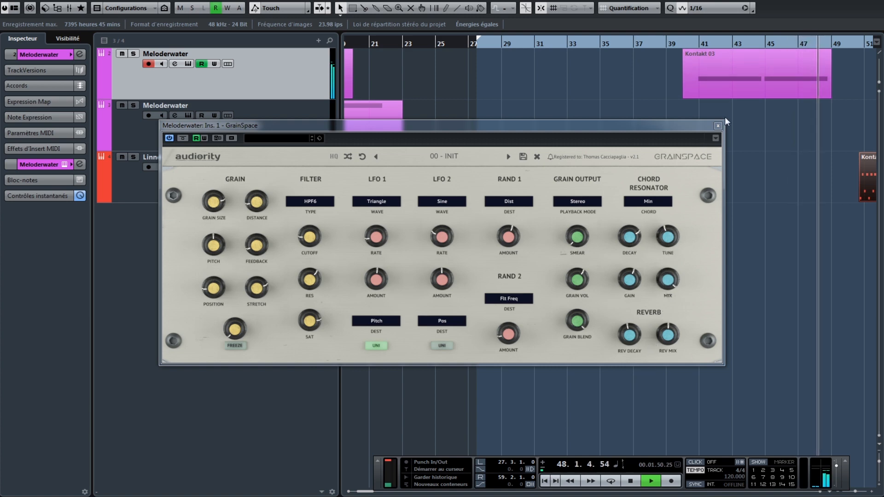
Close the Meloderwater track's GrainSpace window, show the Linndrum track's audio inserts, and open its GrainSpace insert.
left_click(717, 127)
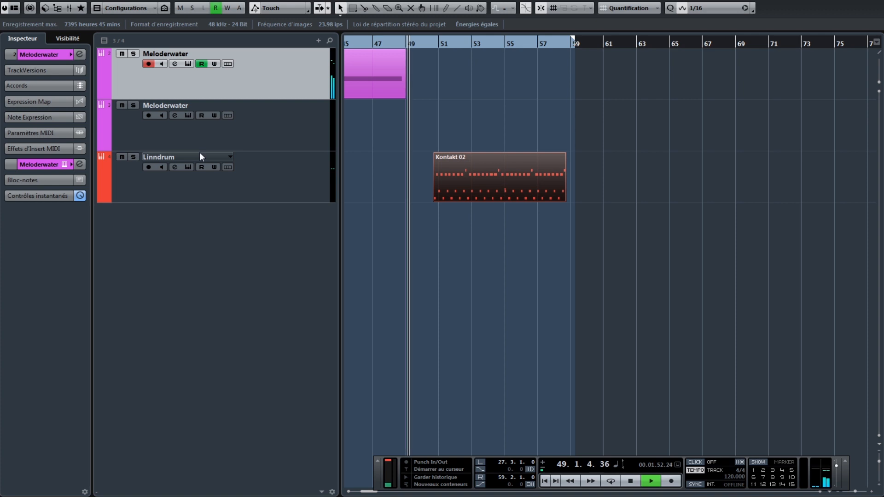
left_click(273, 186)
left_click(64, 164)
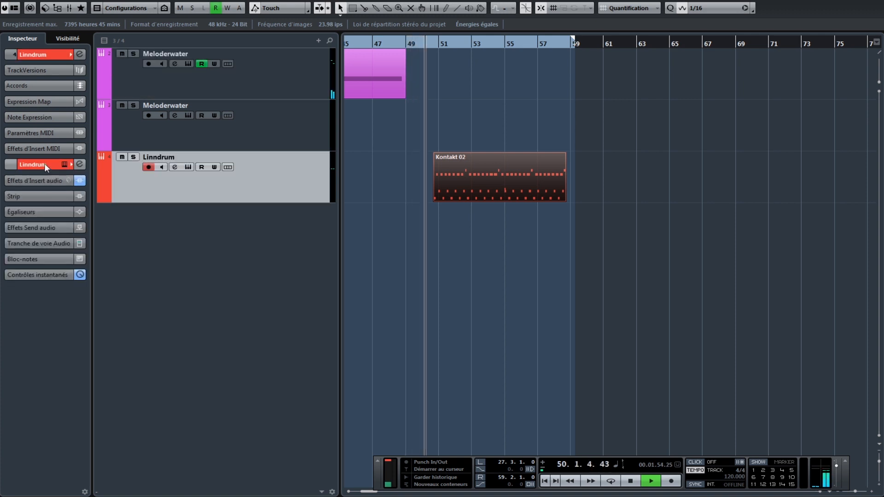
left_click(30, 181)
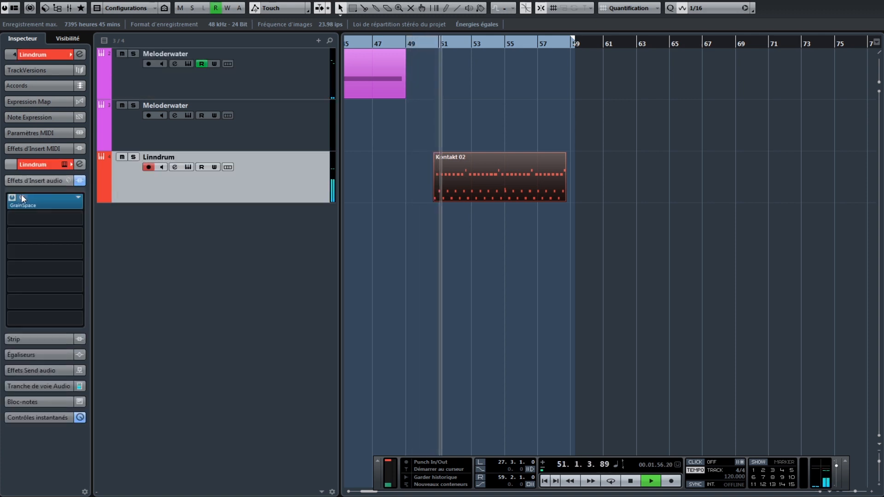
left_click(22, 194)
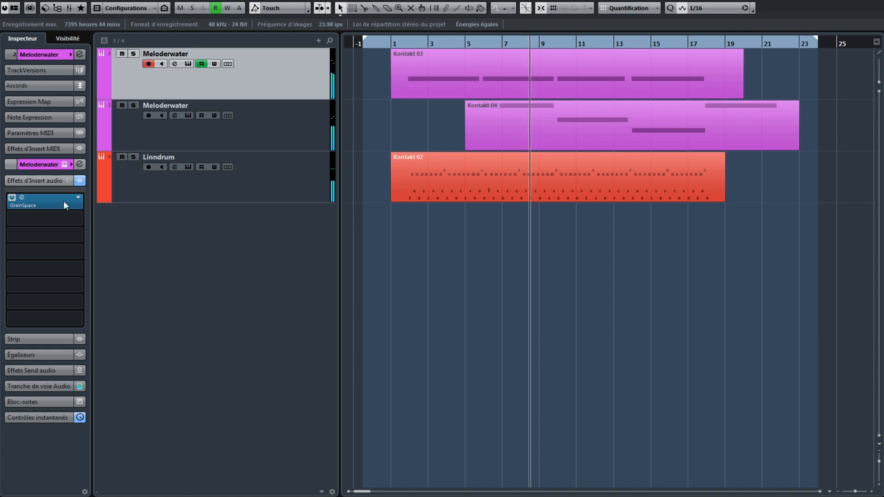
Open the Linndrum track's GrainSpace insert while all three tracks play and lower its Grain Blend to 60 %.
left_click(172, 194)
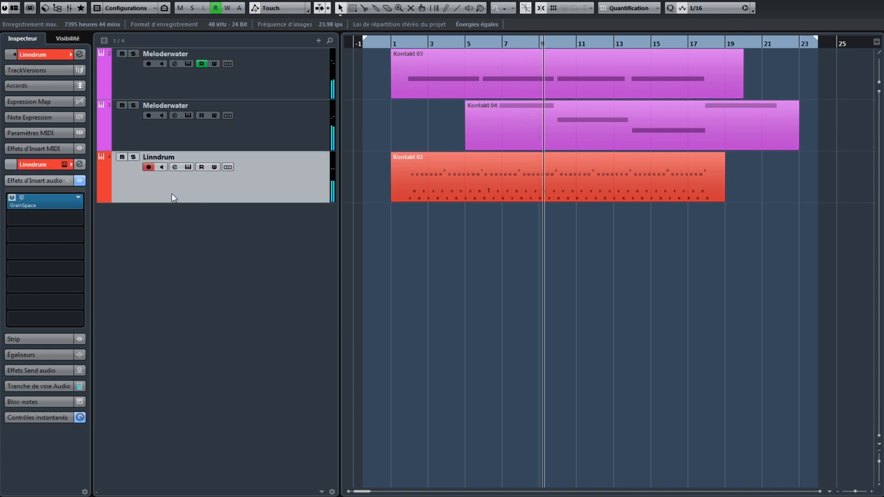
left_click(25, 197)
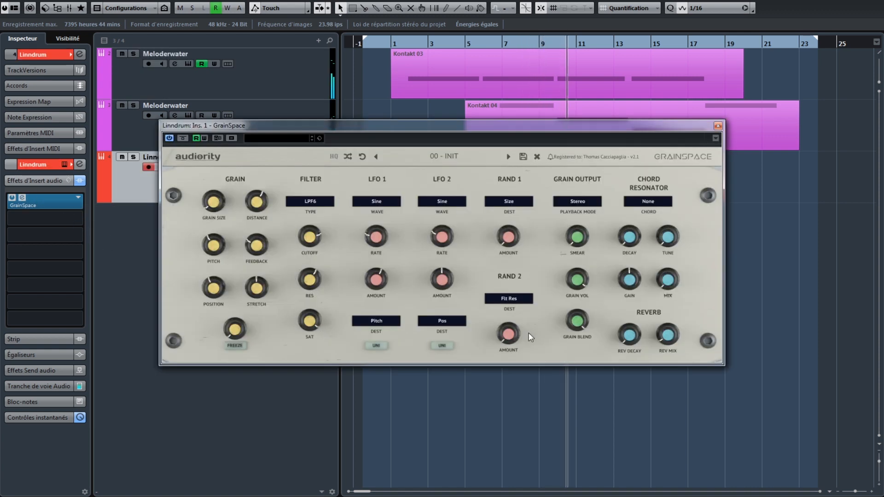
left_click_drag(579, 316, 571, 330)
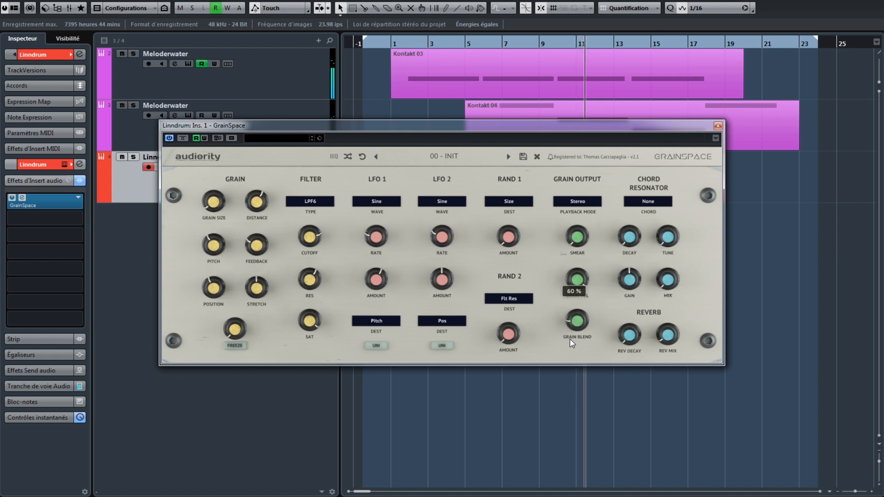